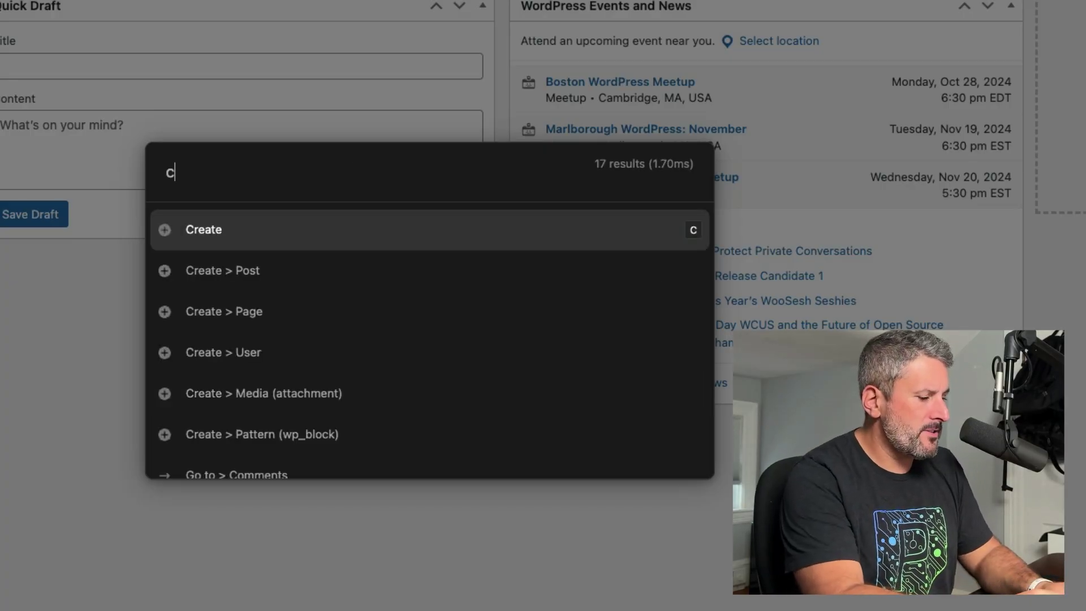
# Step: Start a new blank post with the CommandUI 'create' search and its Create > Post command
pyautogui.write('reate')
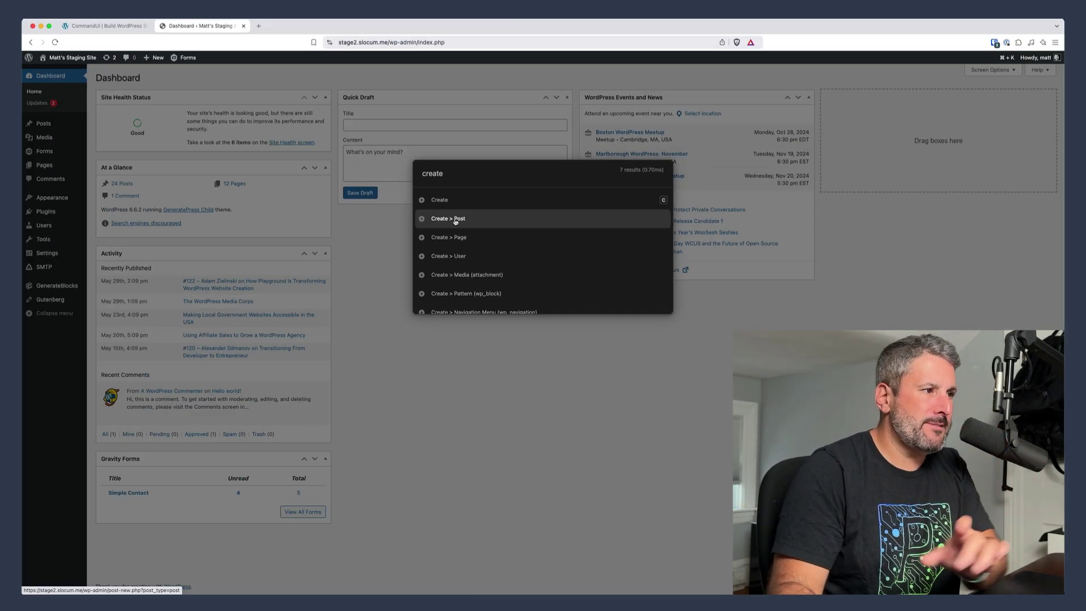
pyautogui.click(243, 277)
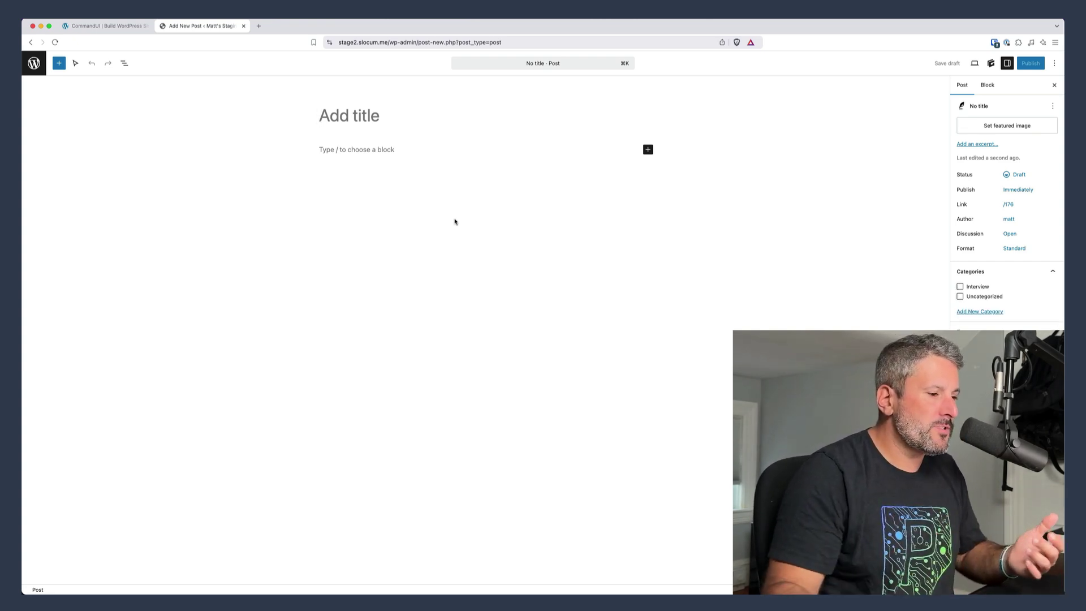
# Step: Run Create > Page from the palette, leaving the unsaved blank post behind
pyautogui.press('super+k')
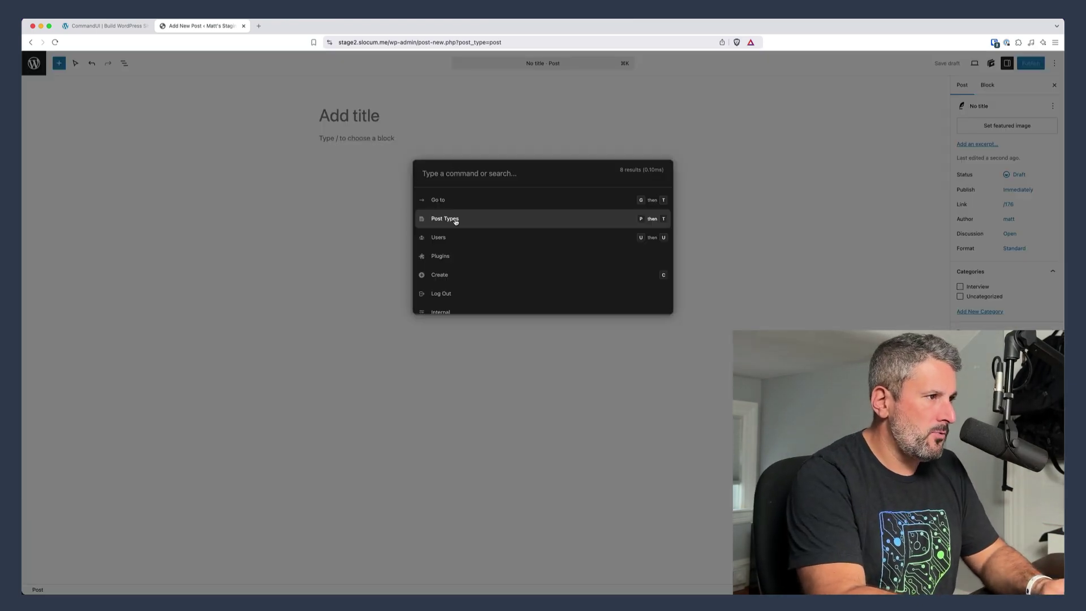
pyautogui.write('create p')
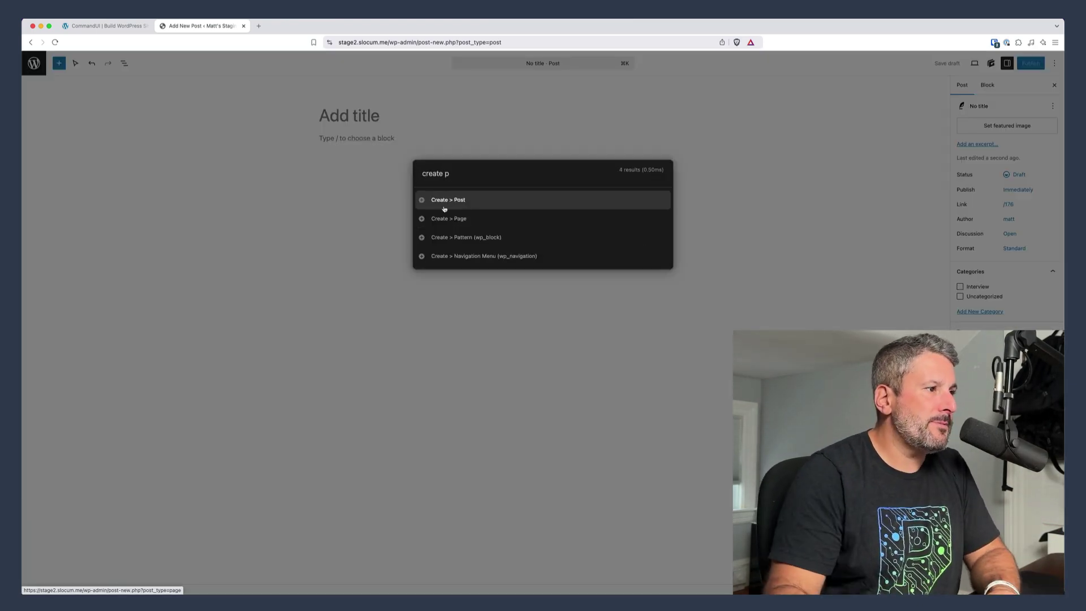
pyautogui.click(453, 219)
pyautogui.click(569, 214)
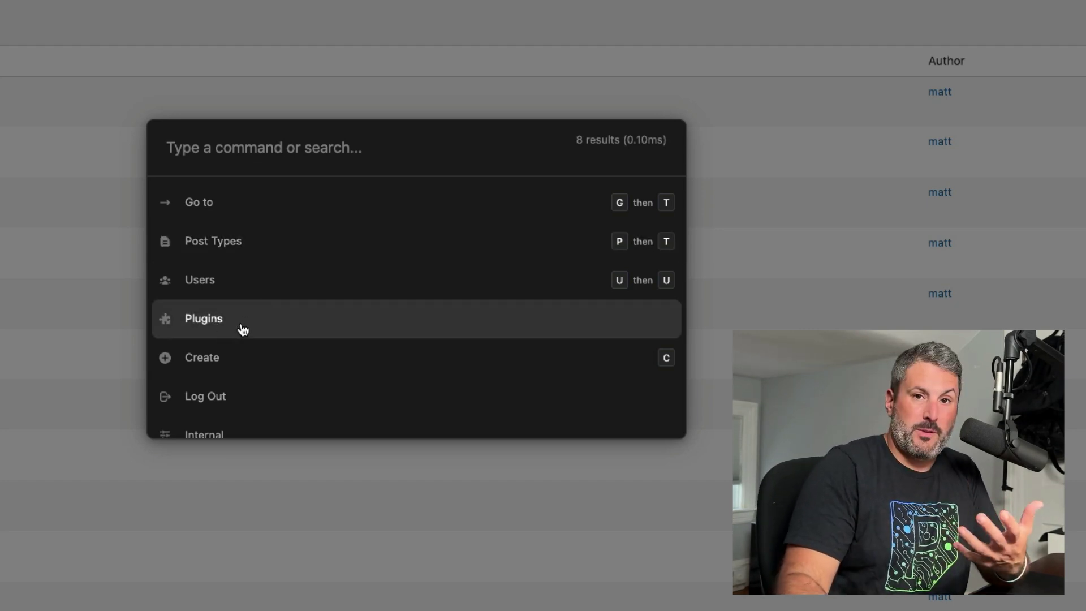
# Step: Find 'Block Visibility' in Plugins > Search Repository and choose Install and Activate
pyautogui.click(212, 321)
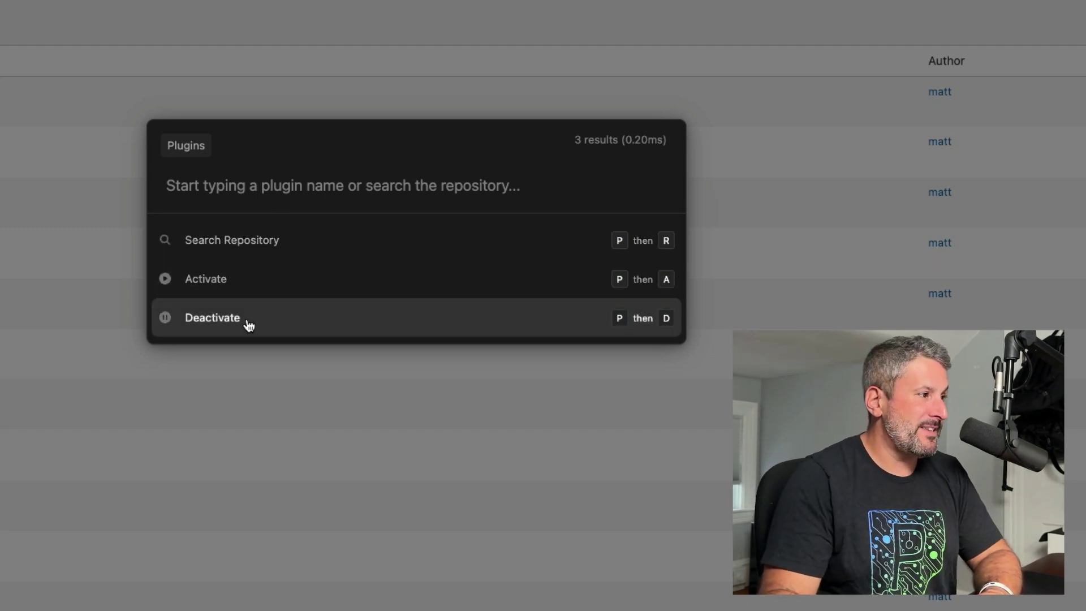
pyautogui.click(252, 249)
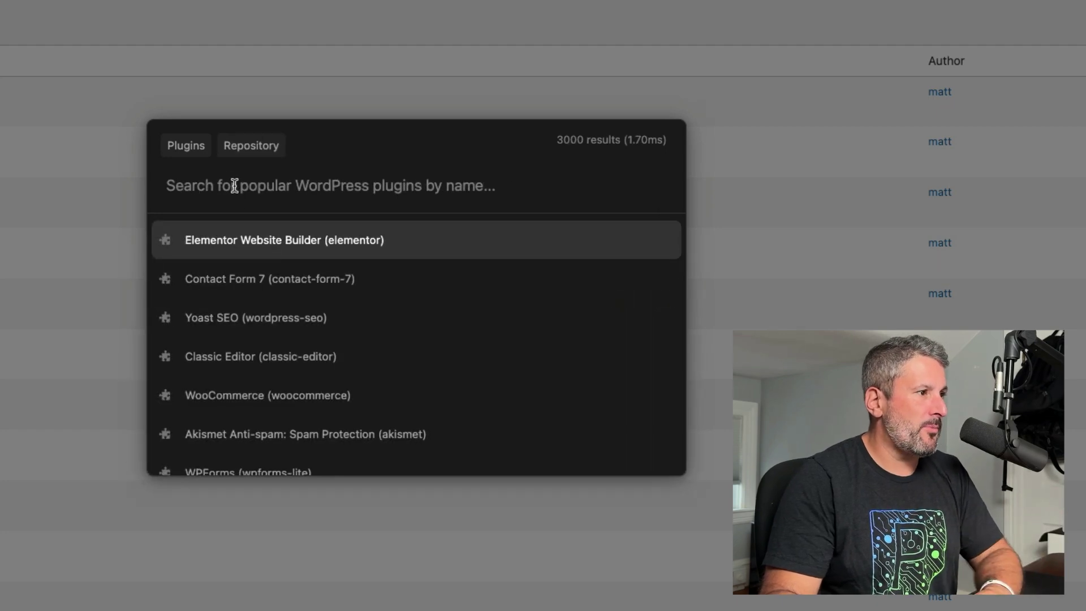
pyautogui.write('b')
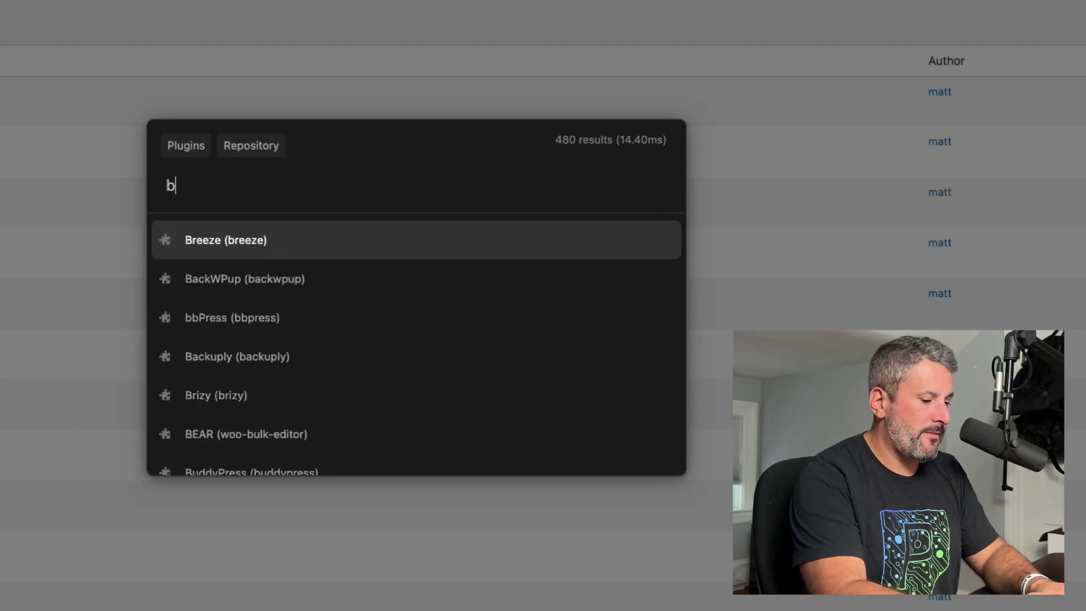
pyautogui.write('lock v')
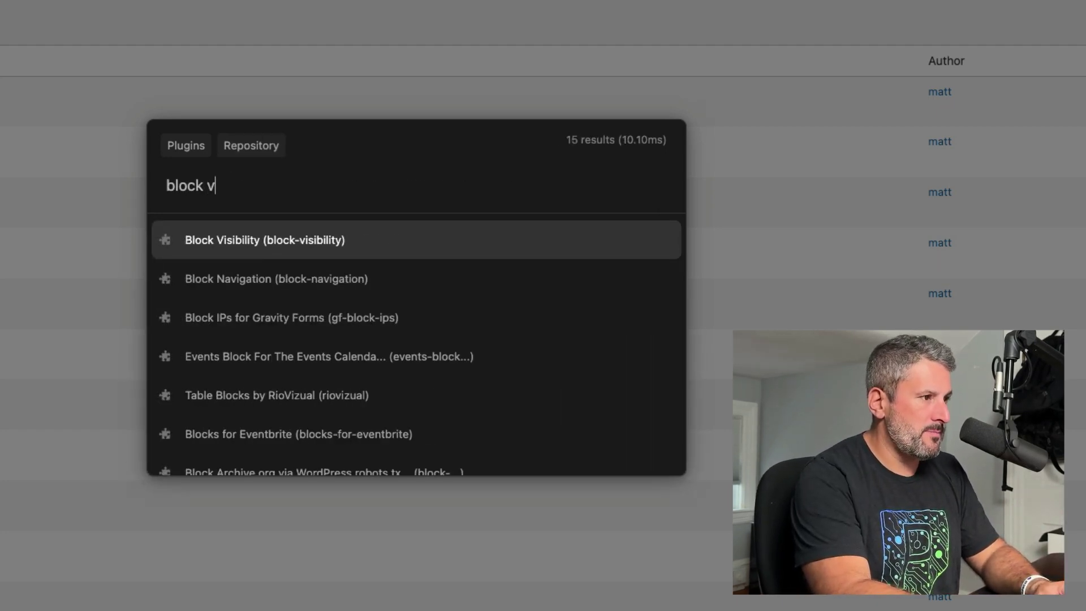
pyautogui.write('isi')
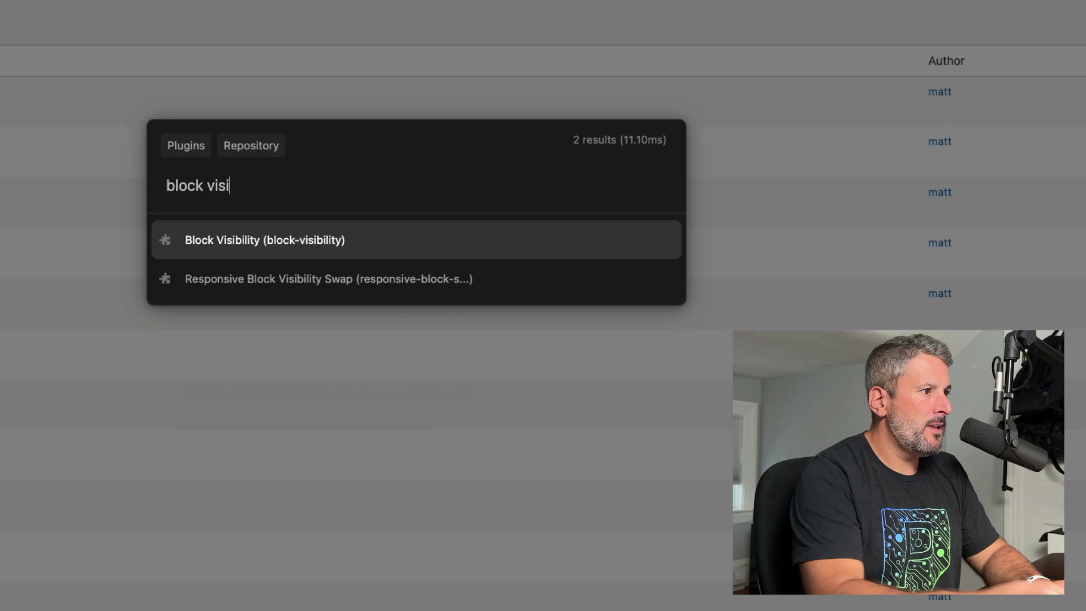
pyautogui.click(284, 245)
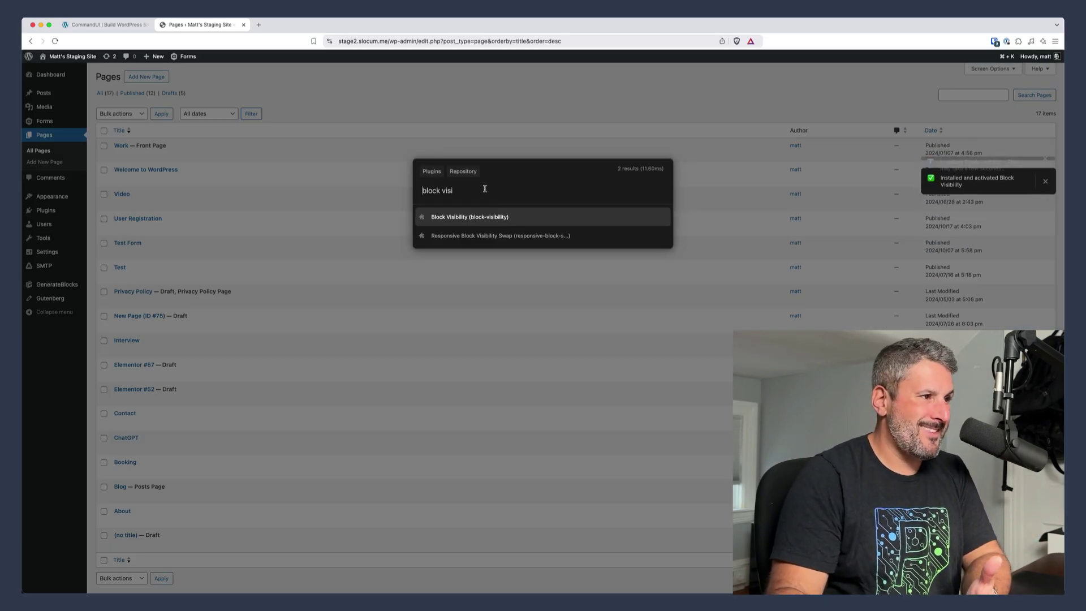
# Step: Clear the plugin search and go to Plugins > Installed Plugins via 'go to pl'
pyautogui.press('BackSpace')
pyautogui.press('BackSpace')
pyautogui.press('BackSpace')
pyautogui.press('BackSpace')
pyautogui.press('BackSpace')
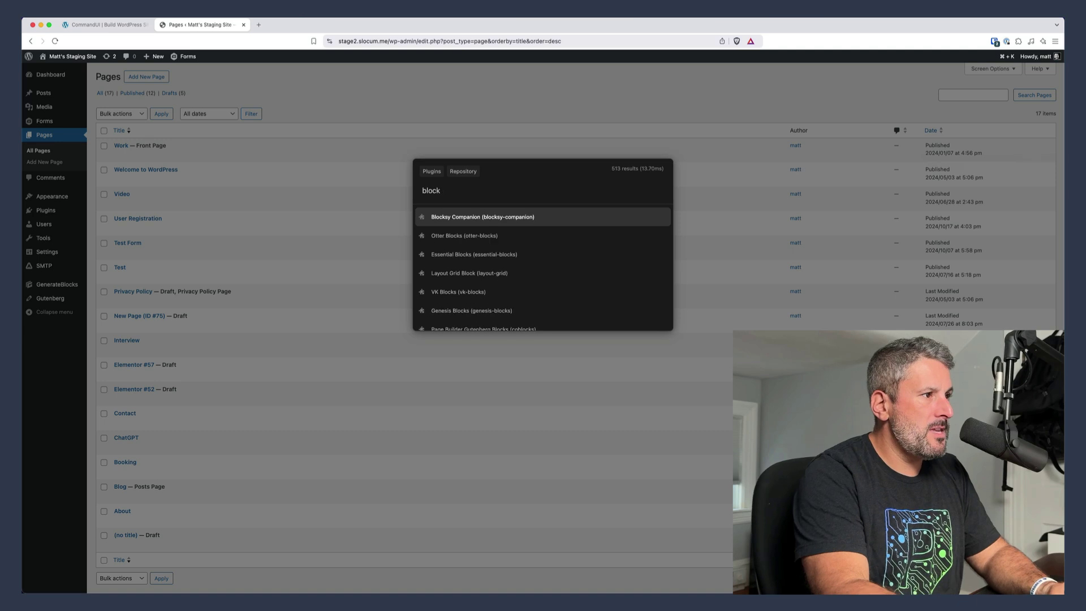
pyautogui.press('BackSpace')
pyautogui.press('BackSpace')
pyautogui.press('BackSpace')
pyautogui.press('BackSpace')
pyautogui.press('BackSpace')
pyautogui.press('BackSpace')
pyautogui.press('BackSpace')
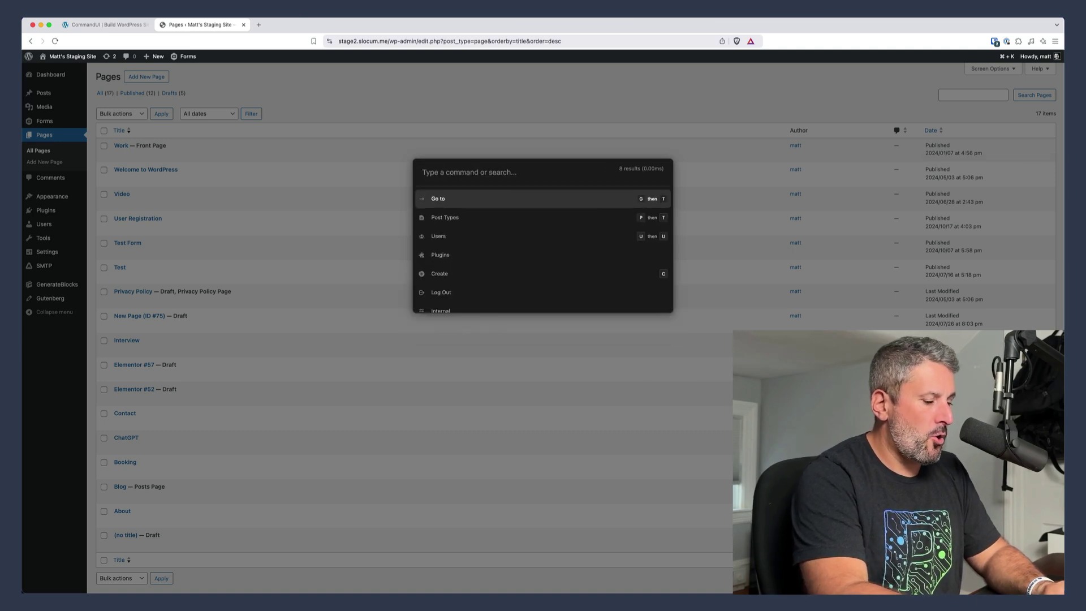
pyautogui.write('go to pl')
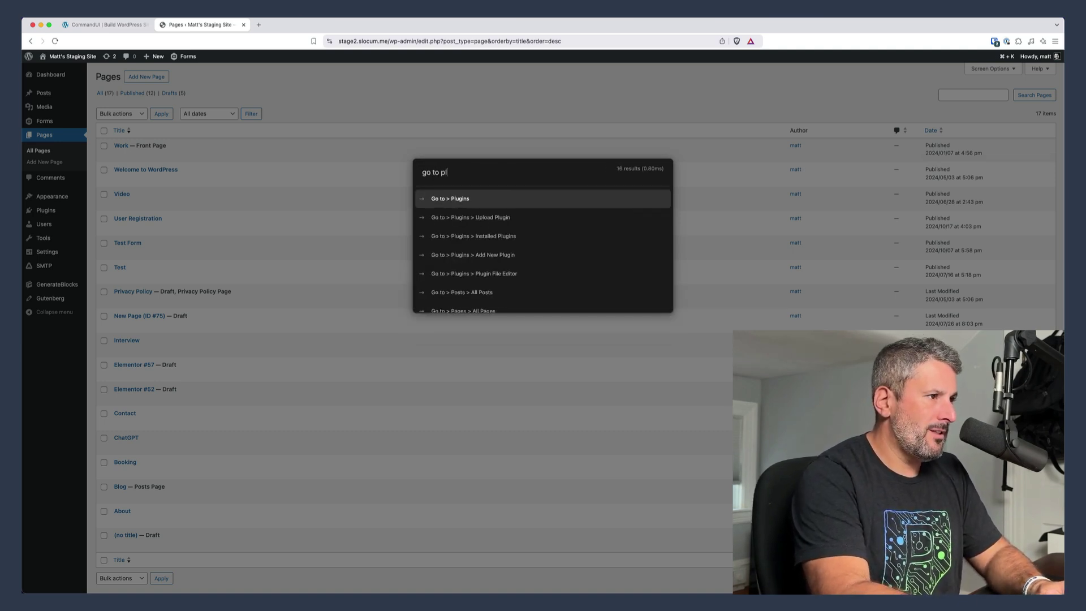
pyautogui.click(478, 197)
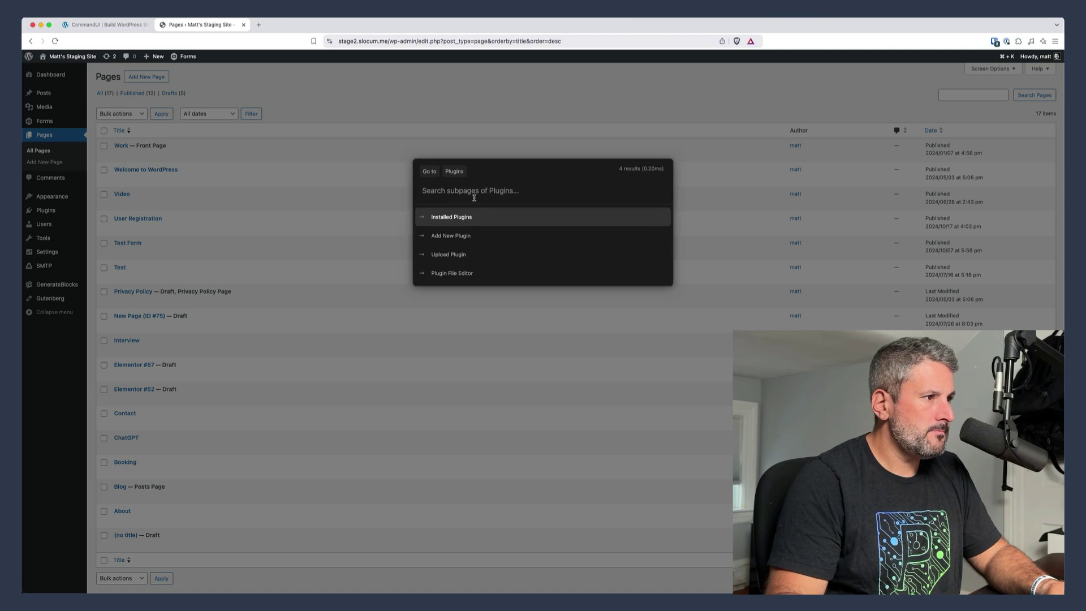
pyautogui.click(451, 216)
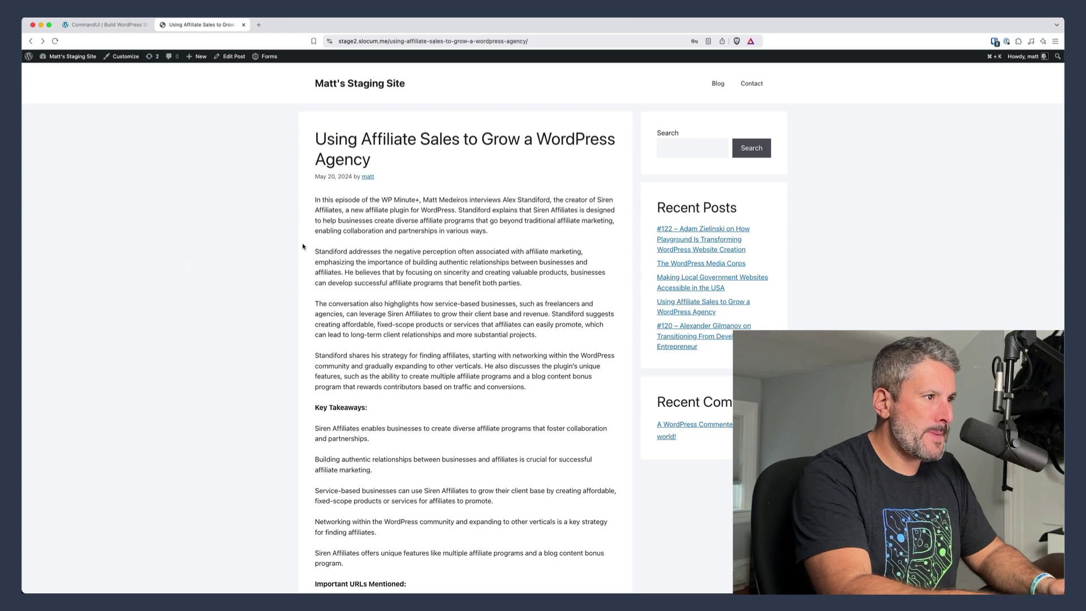
# Step: Edit the viewed post 'Using Affiliate Sales to Grow a WordPress Agency' from the palette
pyautogui.press('super+k')
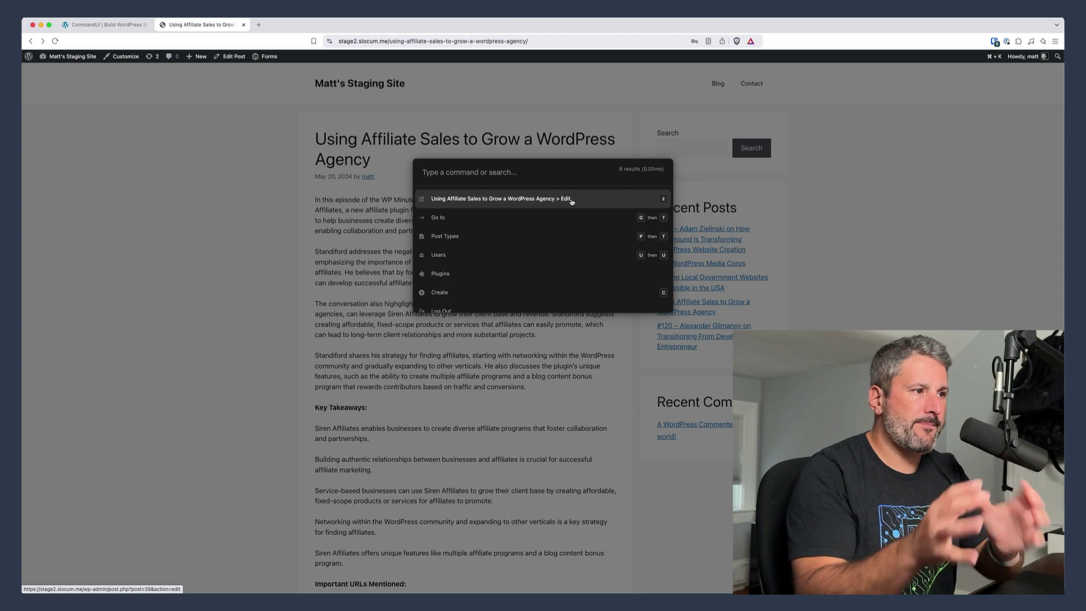
pyautogui.click(319, 179)
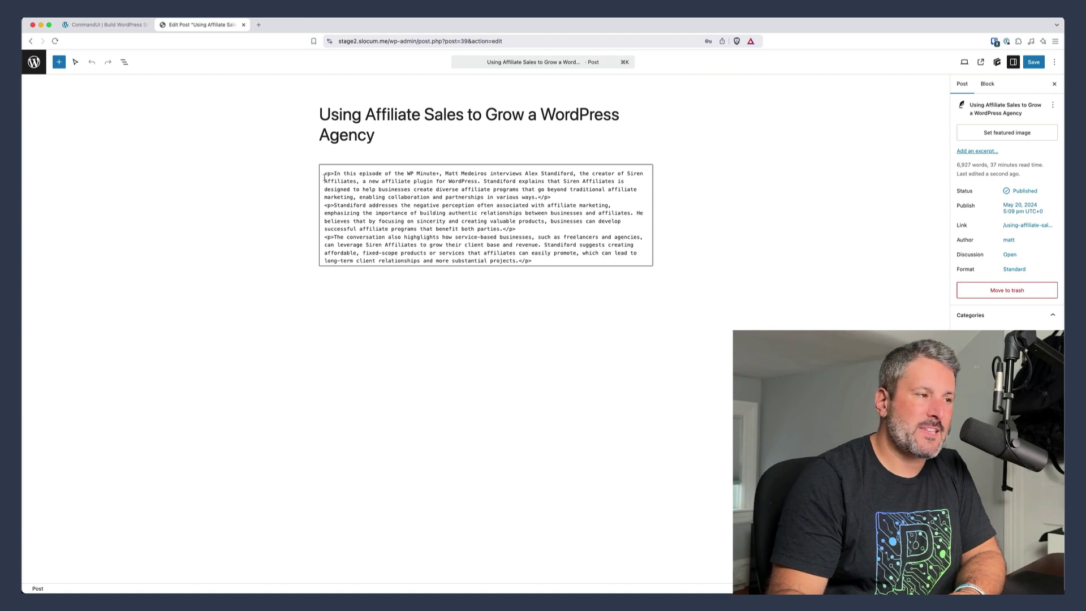
# Step: Switch the post's Custom HTML block to Preview mode
pyautogui.click(414, 213)
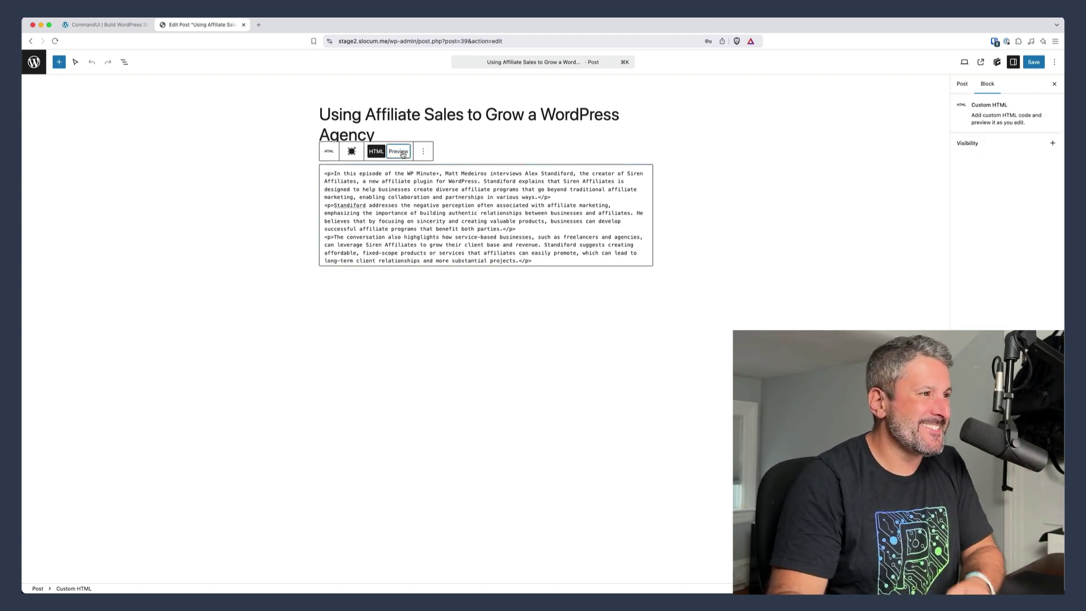
pyautogui.click(399, 152)
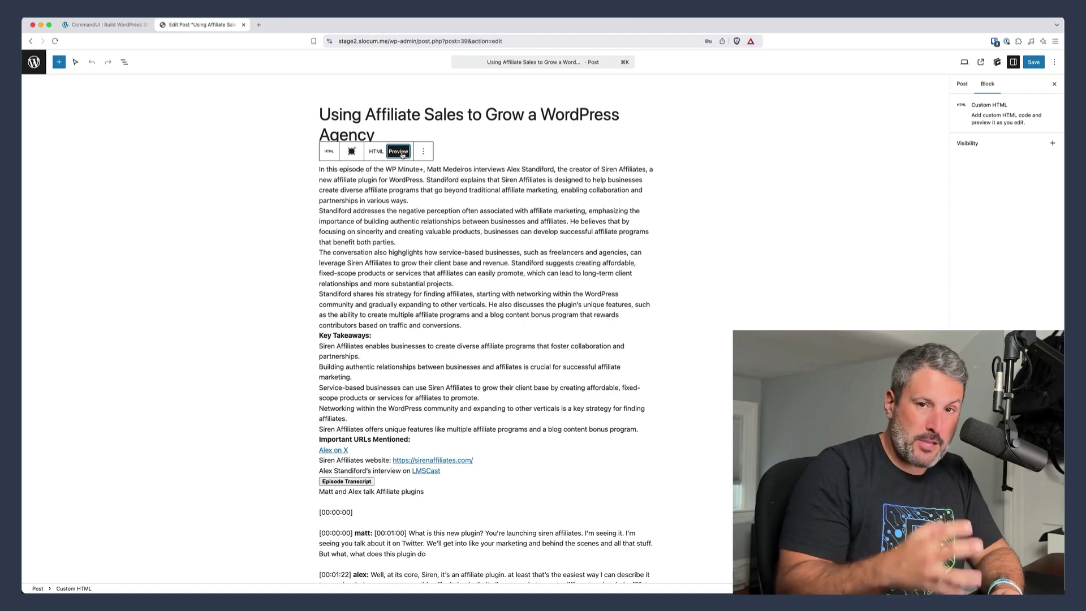
# Step: Create a new pattern named 'matts pattern' through the palette's Create > Pattern command
pyautogui.press('super+k')
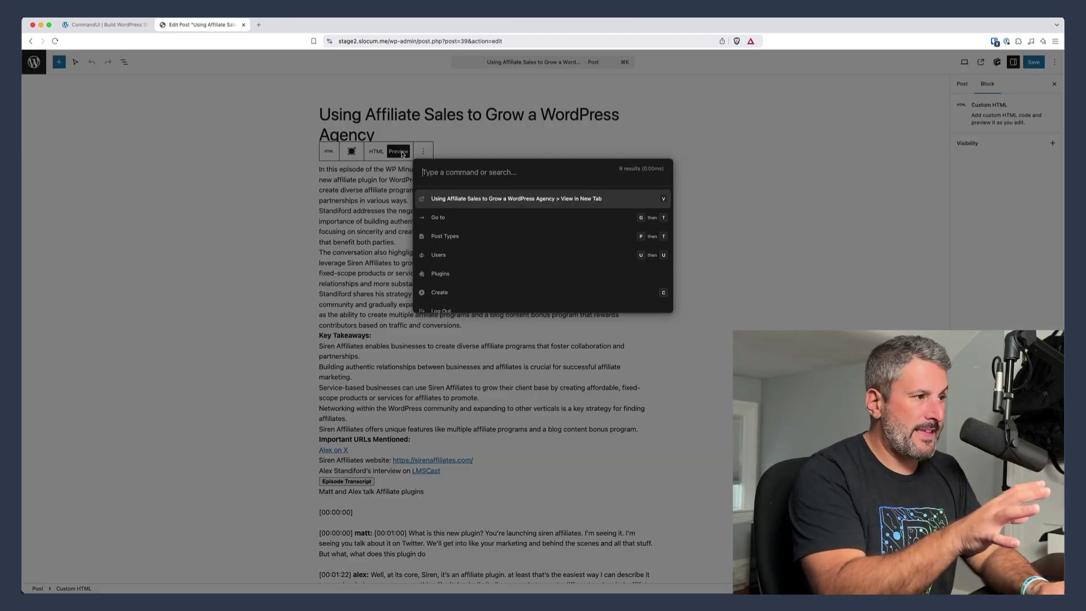
pyautogui.write('create')
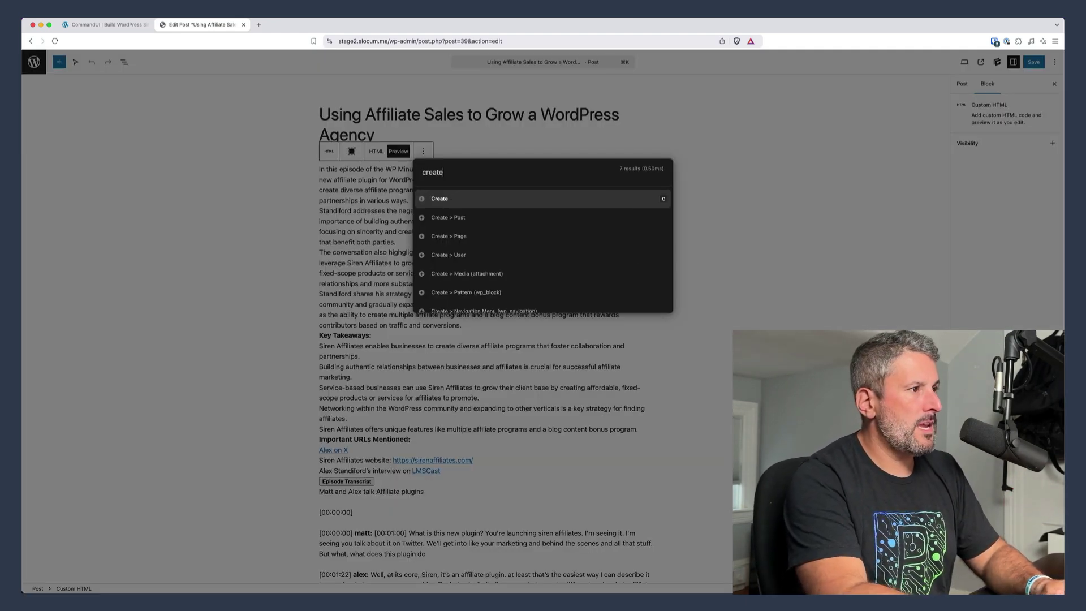
pyautogui.write(' pa')
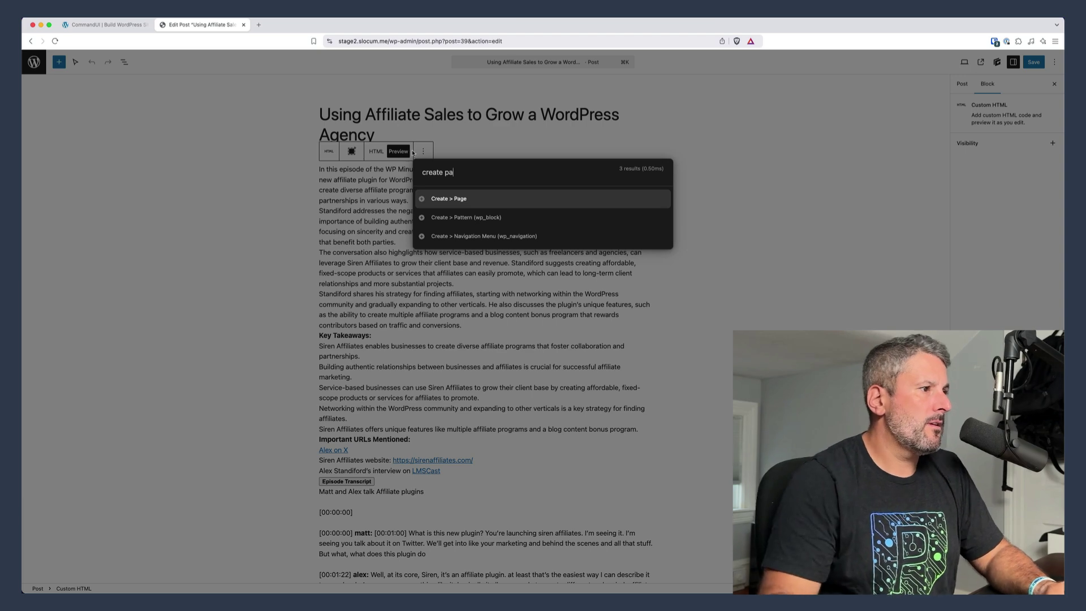
pyautogui.click(468, 217)
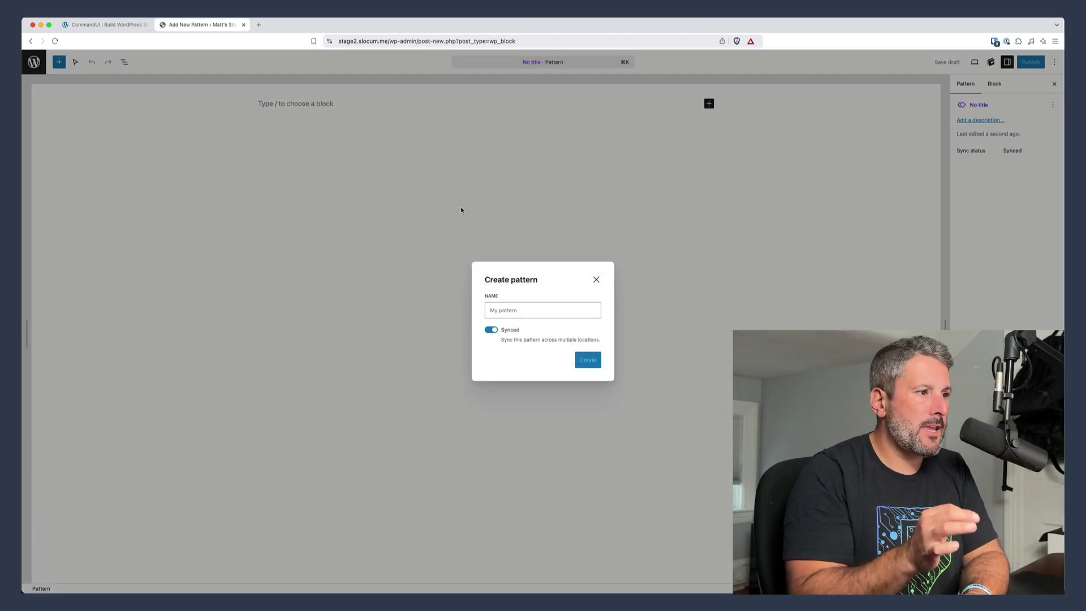
pyautogui.click(532, 310)
pyautogui.write('matt')
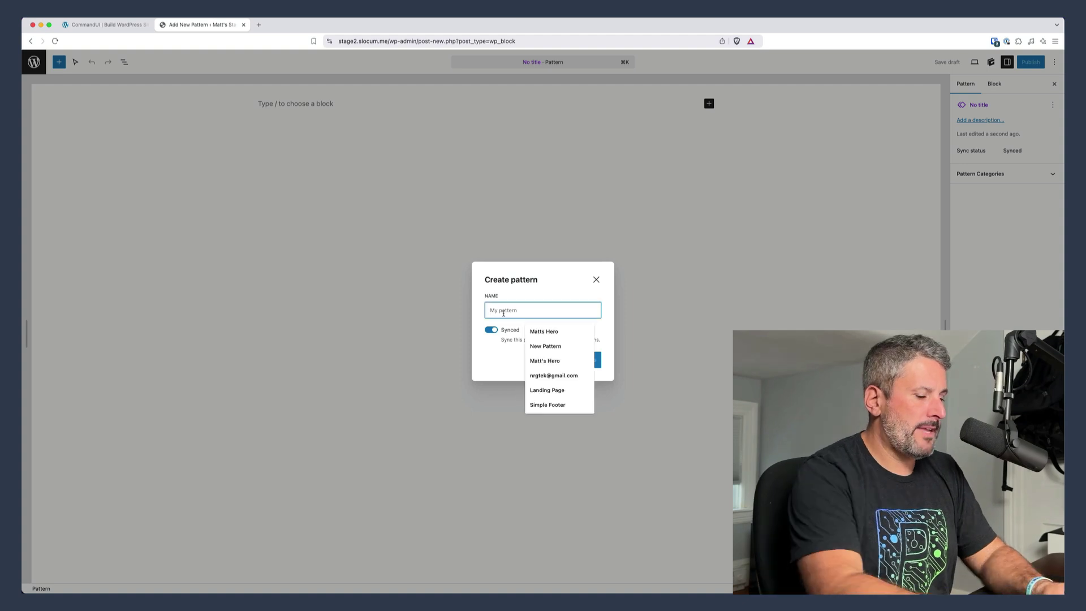
pyautogui.write('s pattern')
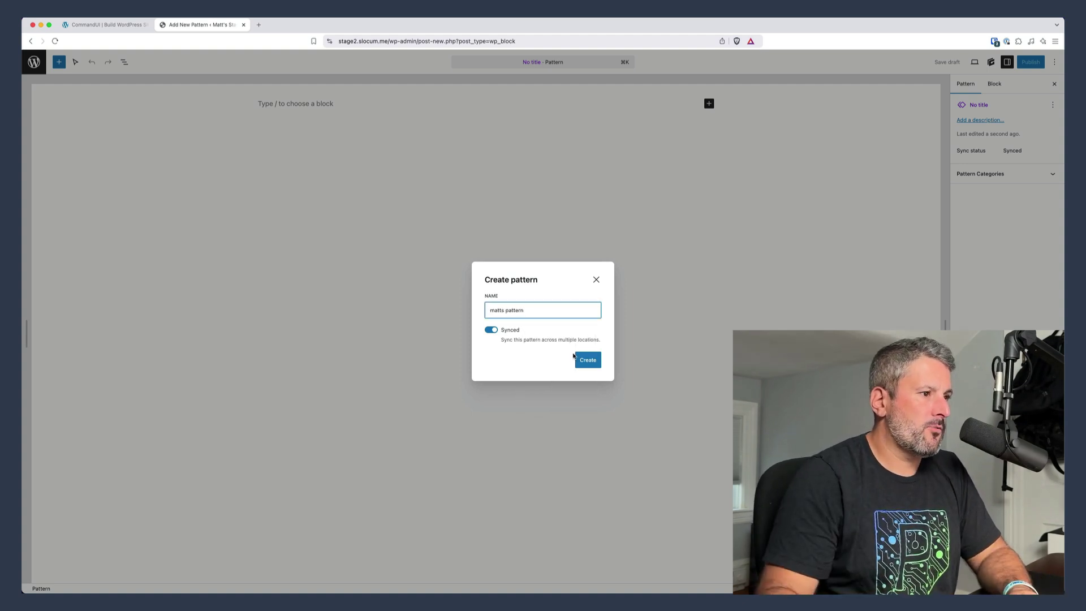
pyautogui.click(577, 359)
pyautogui.click(284, 104)
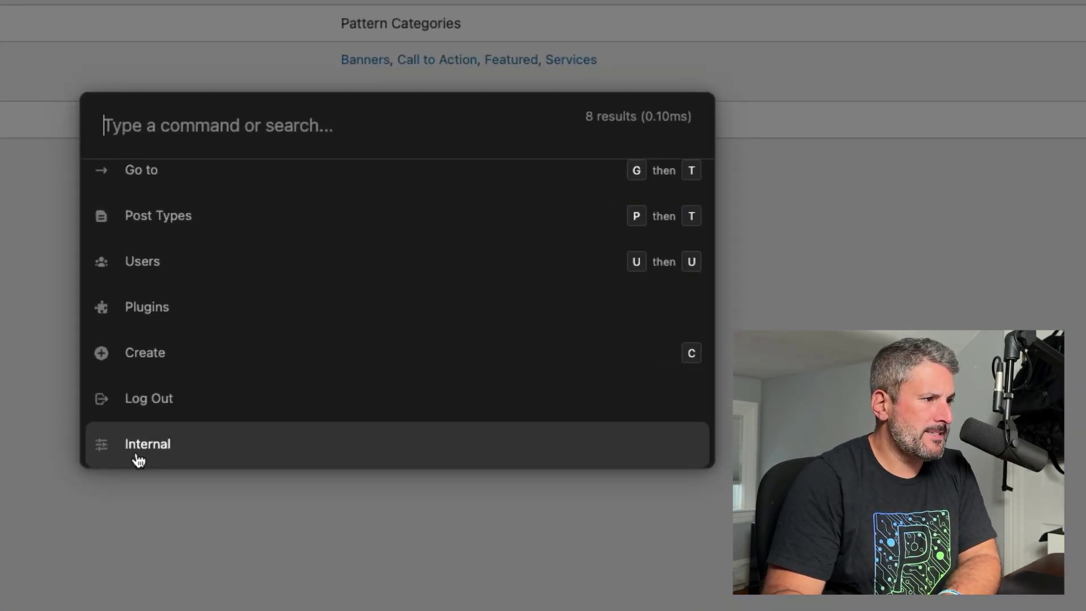
# Step: Look at Internal > Keyboard Shortcuts in CommandUI and choose the palette's base key
pyautogui.click(437, 309)
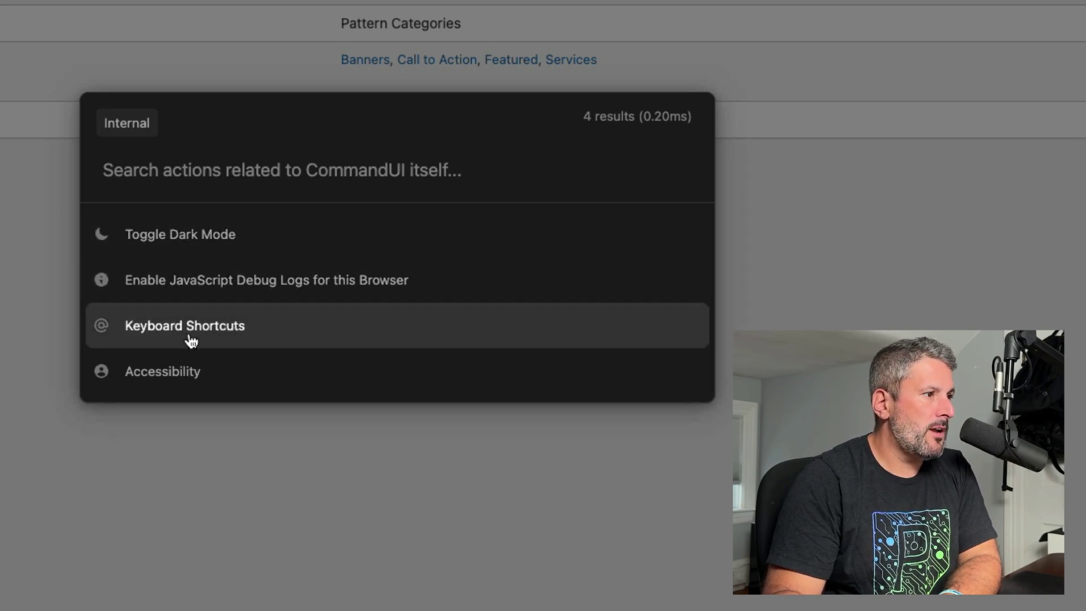
pyautogui.click(229, 338)
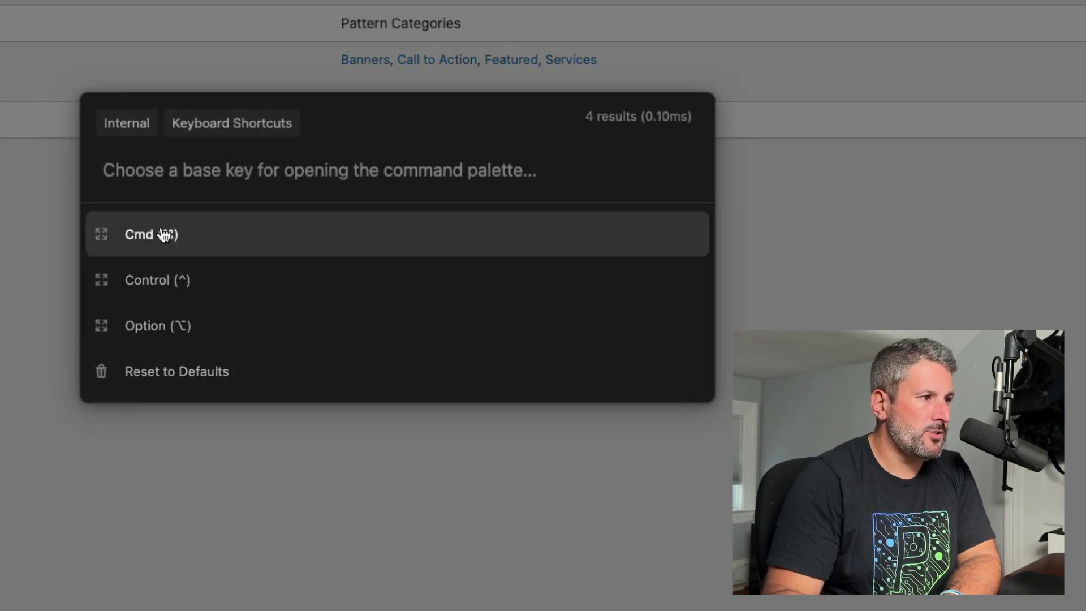
pyautogui.click(157, 375)
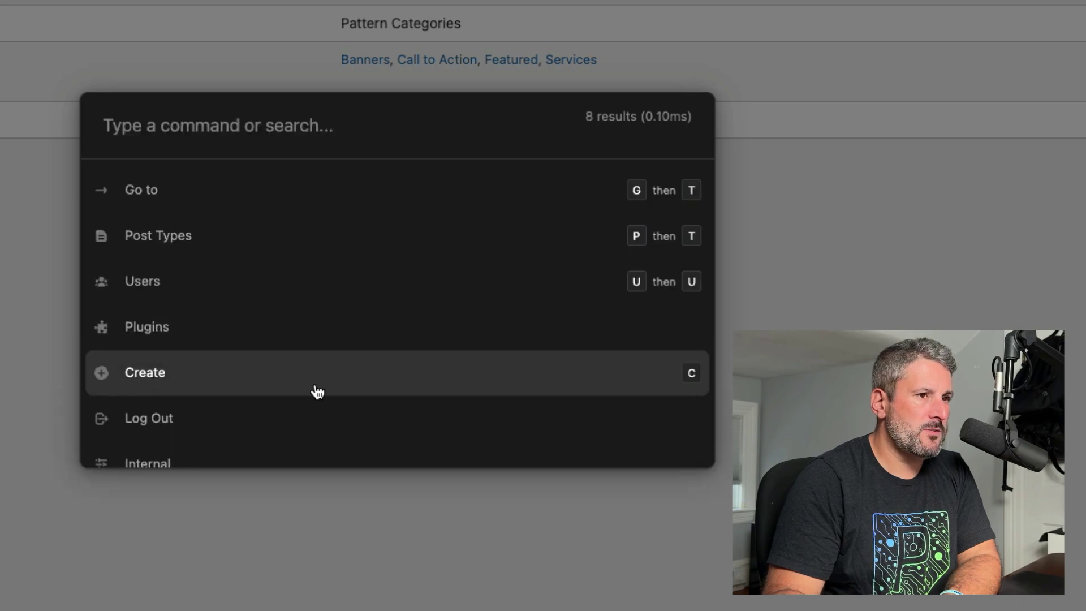